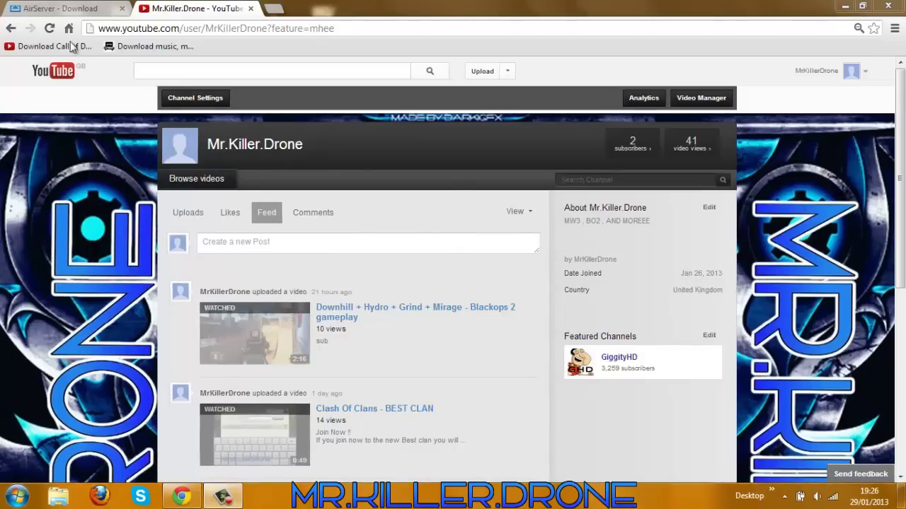
Open the request form for the free 7-day PC trial on the AirServer download page
click(60, 7)
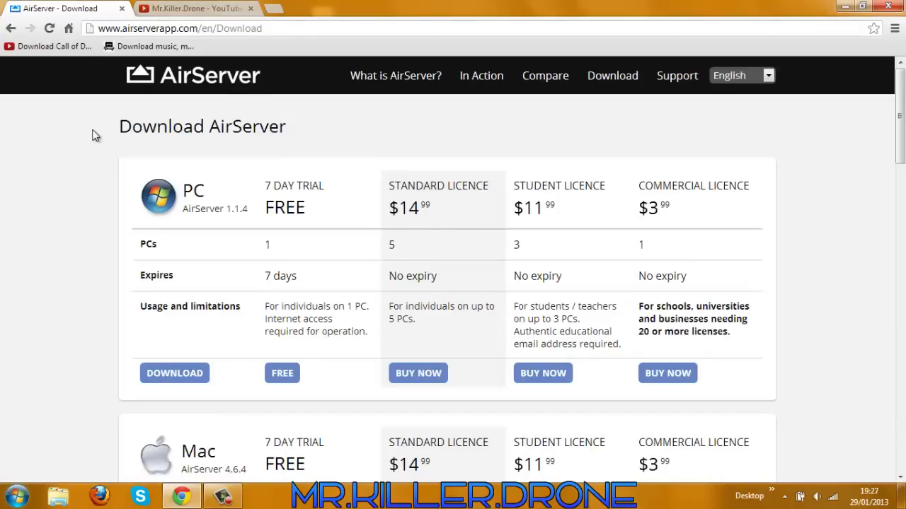
triple_click(238, 145)
click(53, 167)
click(296, 381)
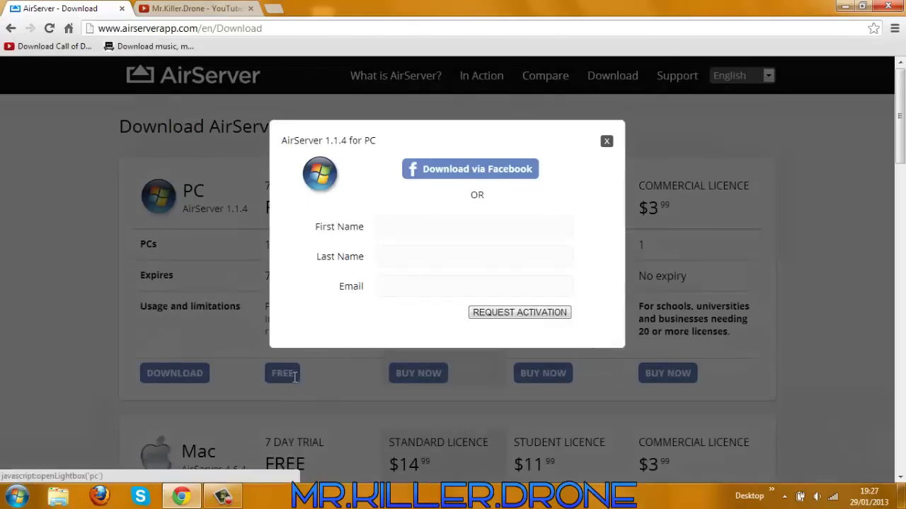
Look over the first name, last name and email fields of the trial form, dismiss it and minimize the browser
click(390, 226)
click(391, 258)
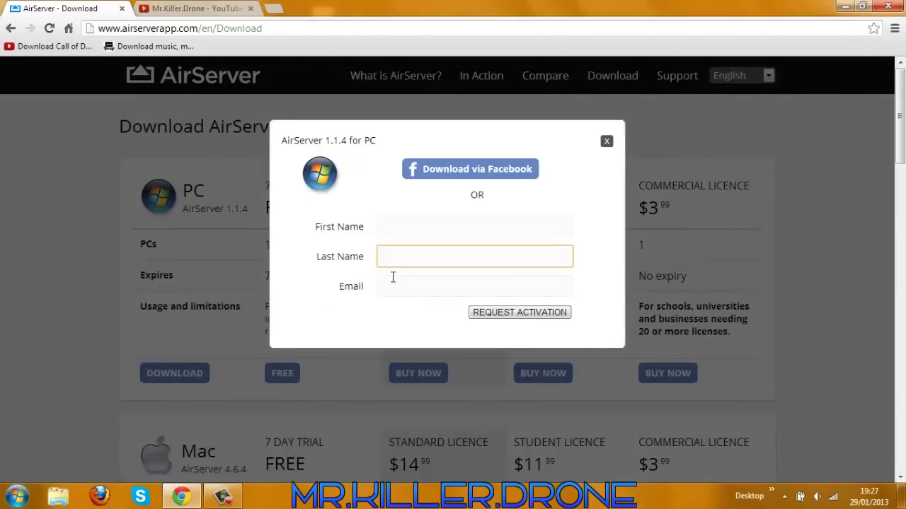
click(393, 280)
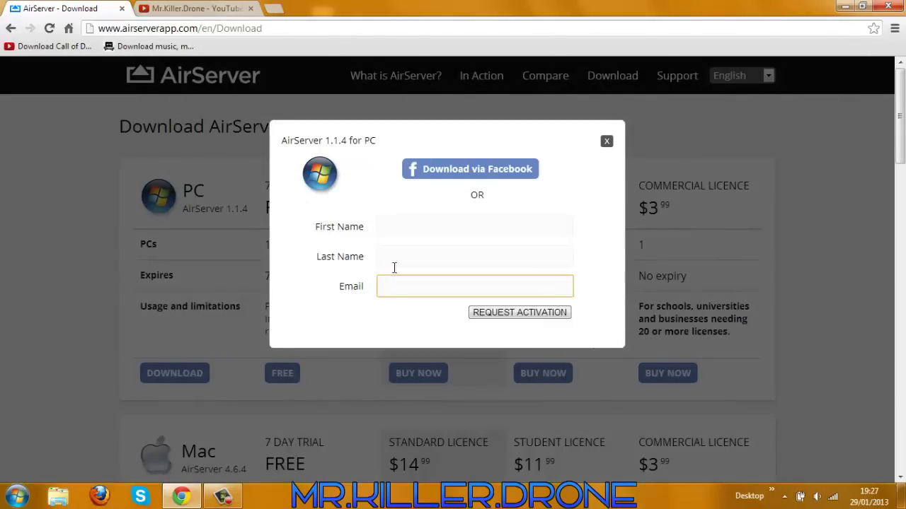
click(606, 141)
click(842, 7)
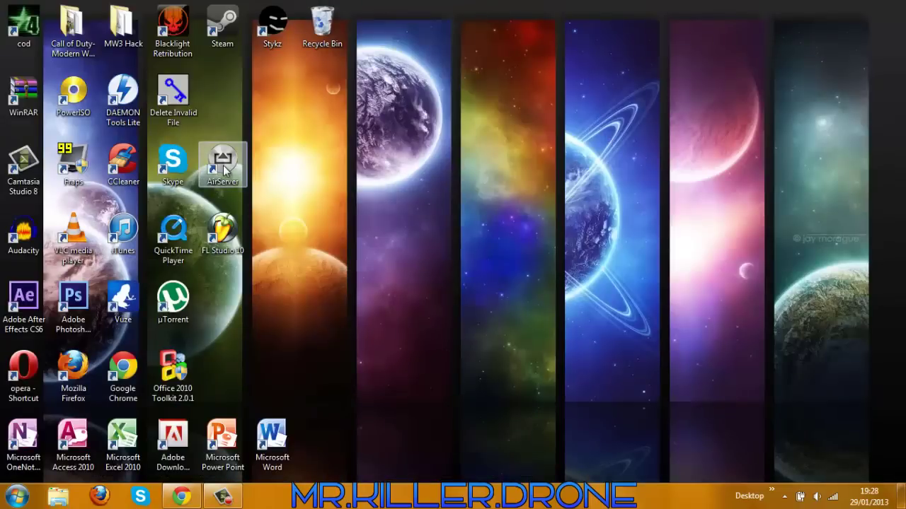
Search the computer's programs for "air" to locate AirServer, and return to the desktop
click(222, 163)
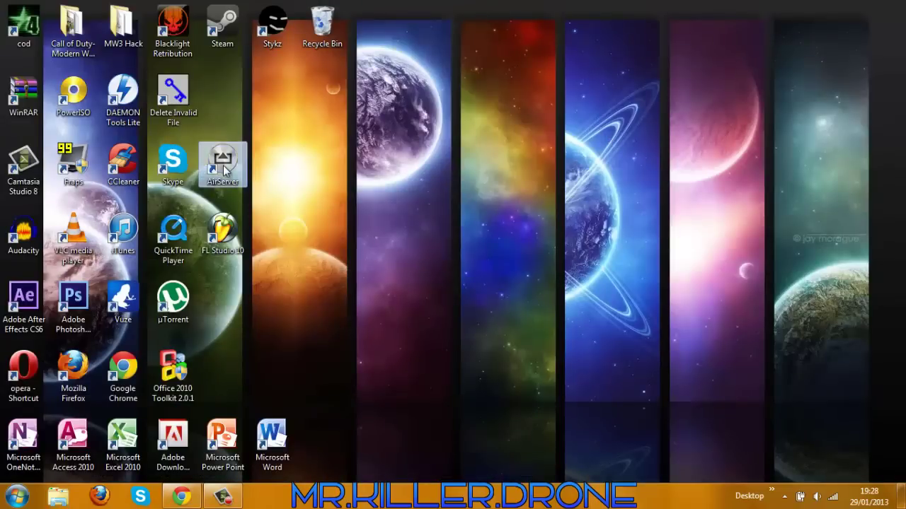
click(297, 151)
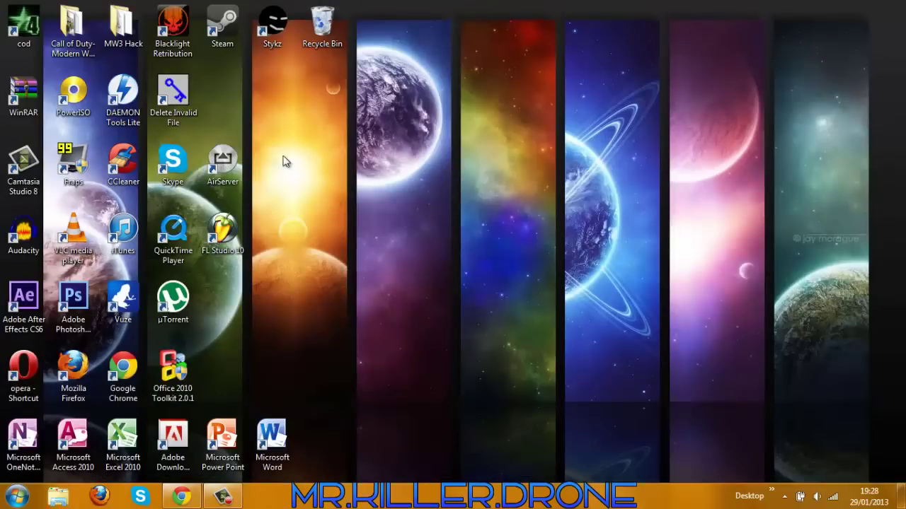
click(17, 495)
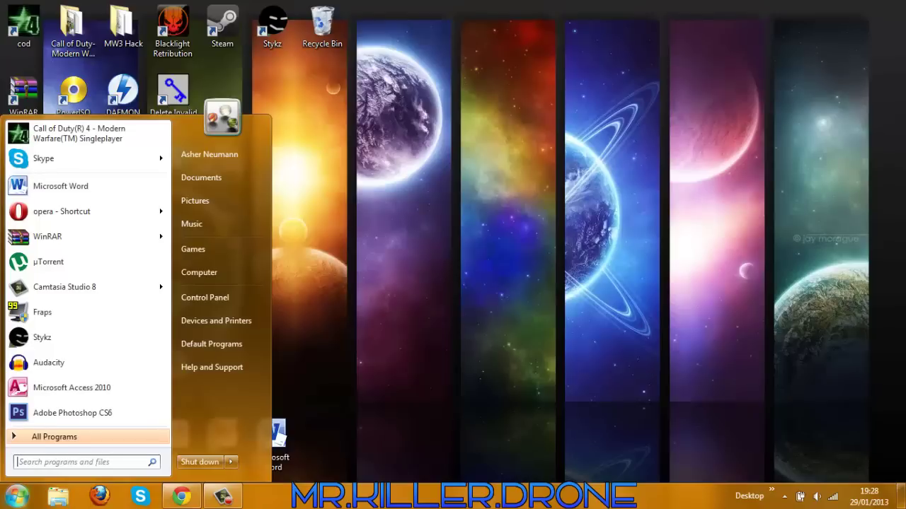
text(air)
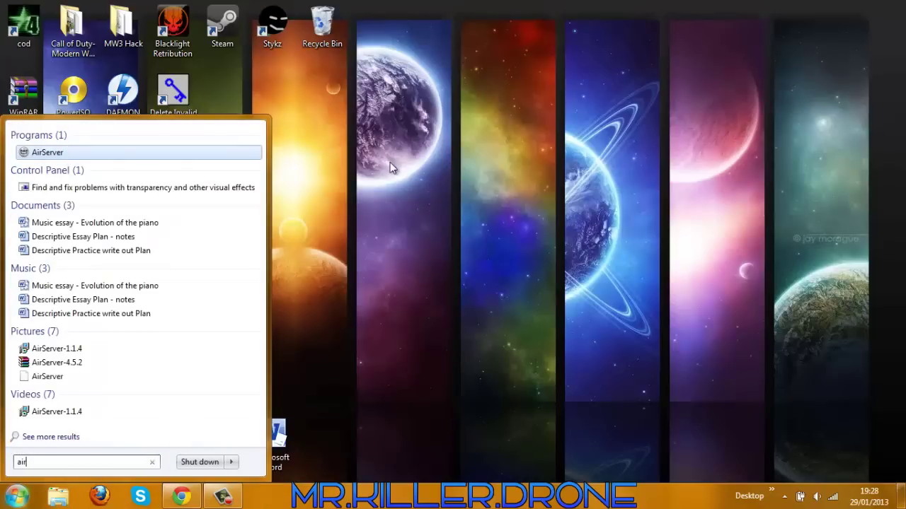
click(229, 192)
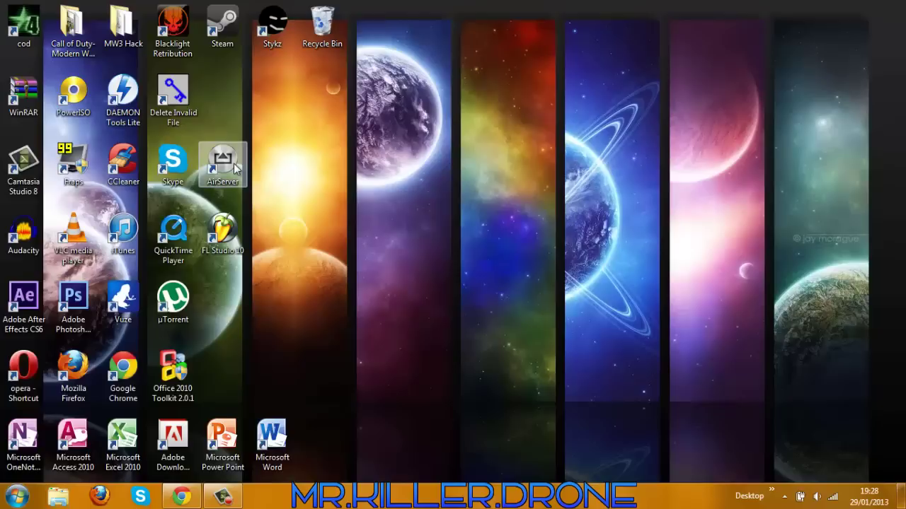
Launch AirServer from the desktop, activate it with the prefilled email address and dismiss its dialogs
double_click(223, 164)
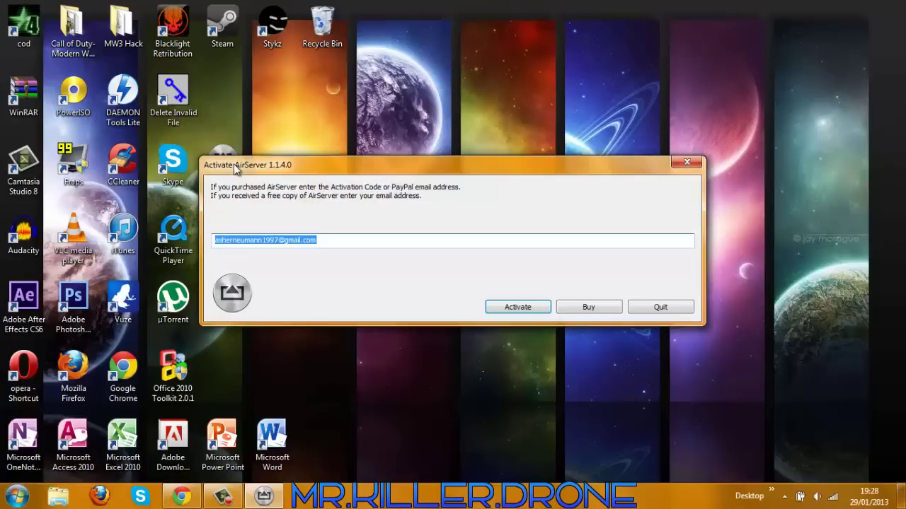
drag(312, 165, 384, 121)
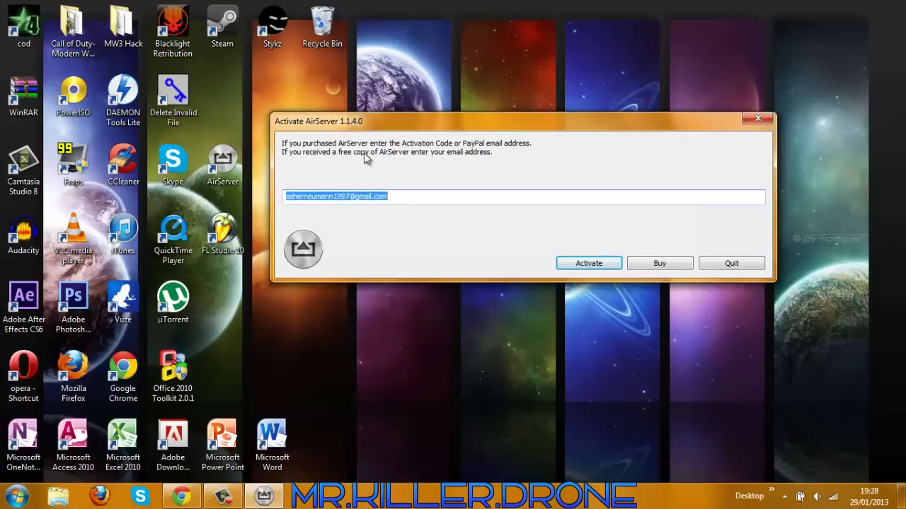
click(395, 201)
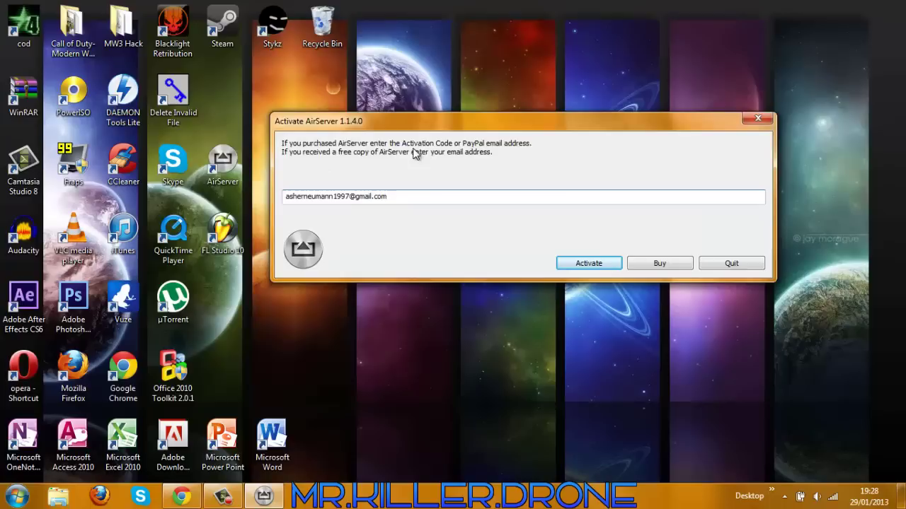
click(598, 263)
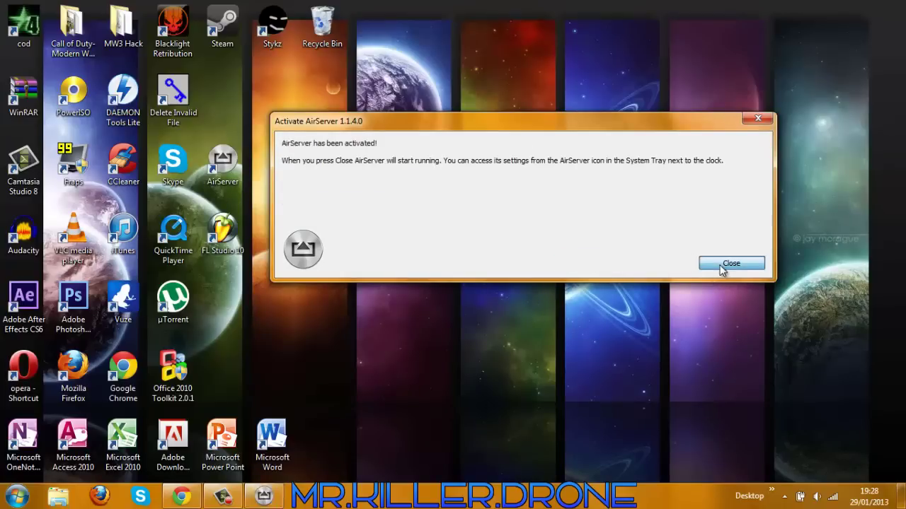
click(722, 269)
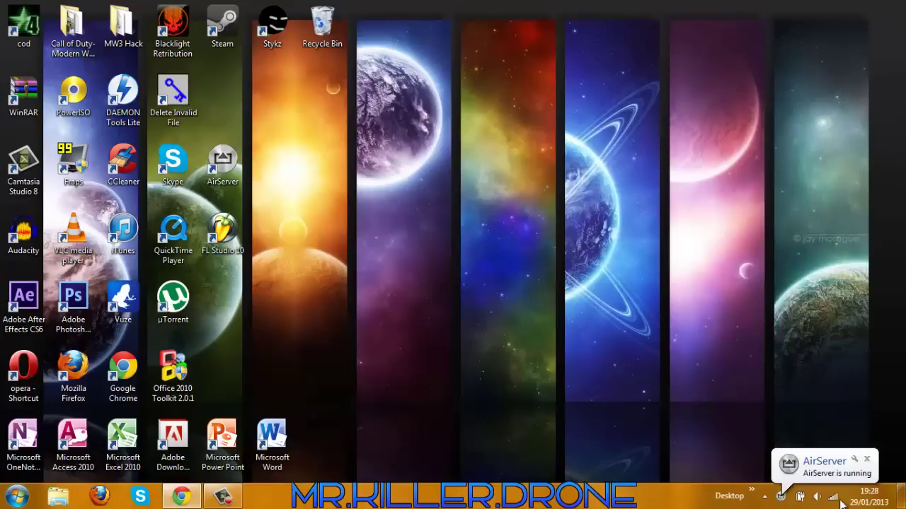
click(783, 500)
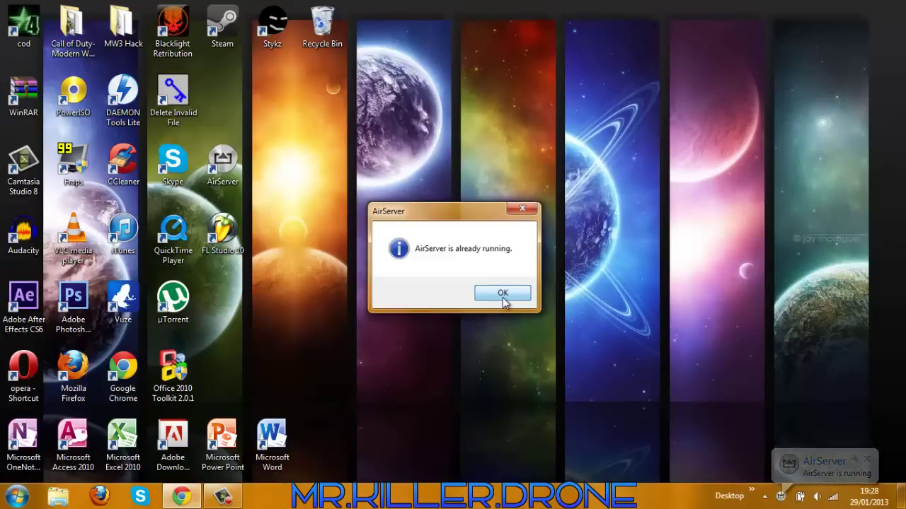
click(502, 294)
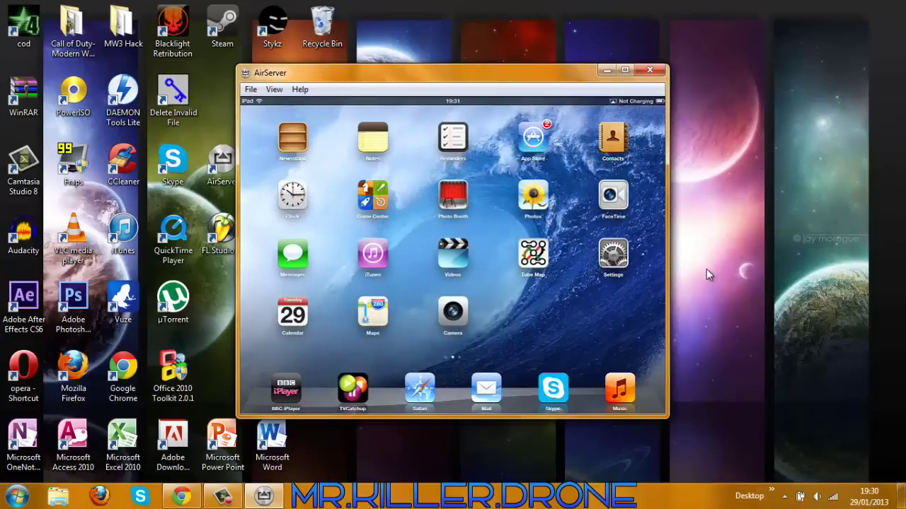
click(893, 176)
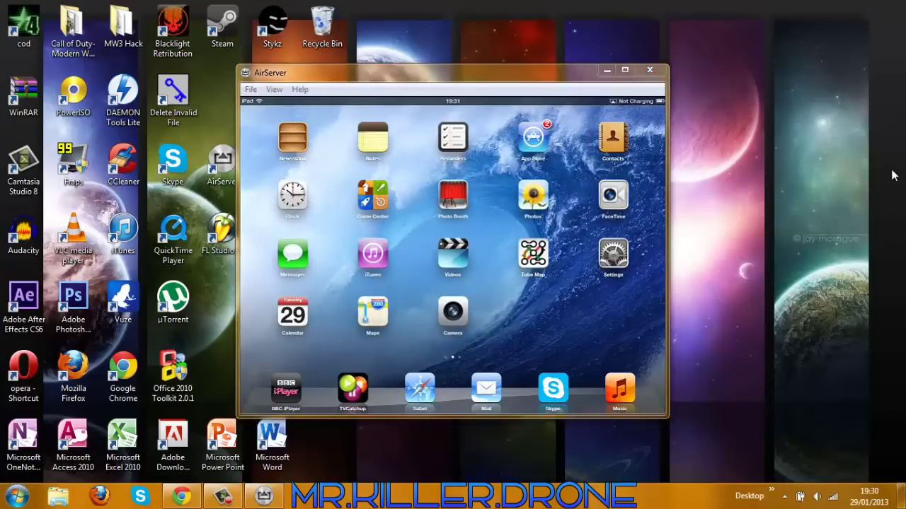
drag(865, 170, 776, 296)
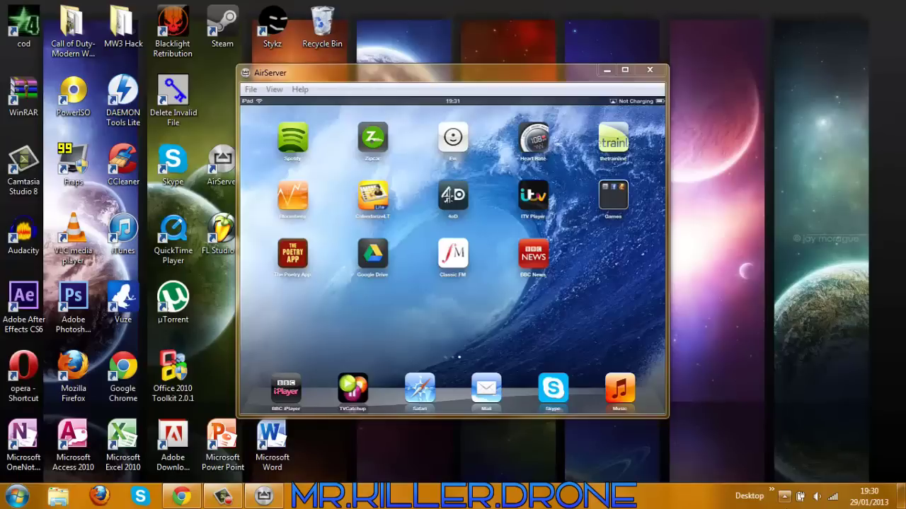
click(784, 496)
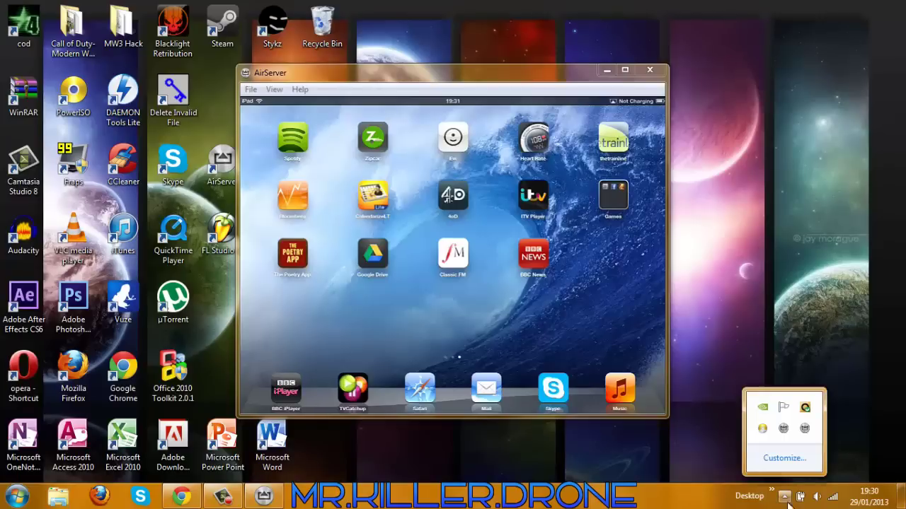
click(787, 353)
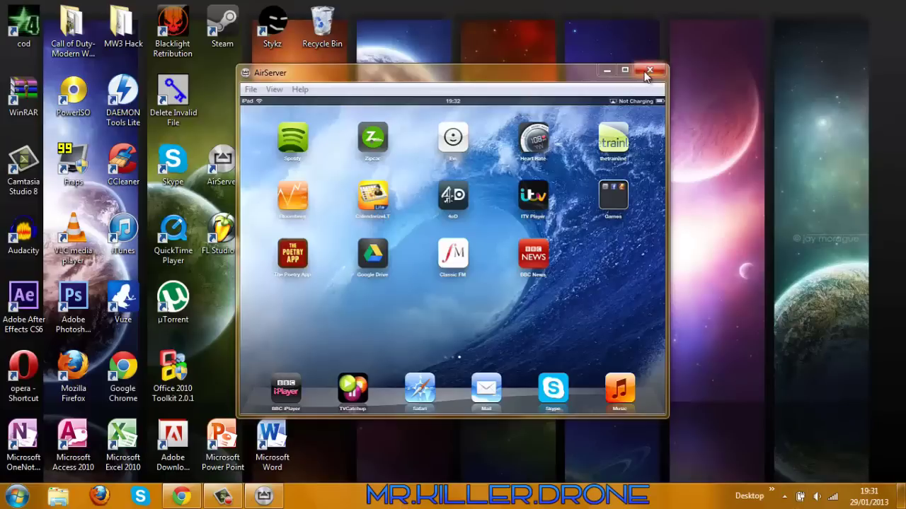
Close the iPad mirroring window and open the settings of the running AirServer
click(646, 73)
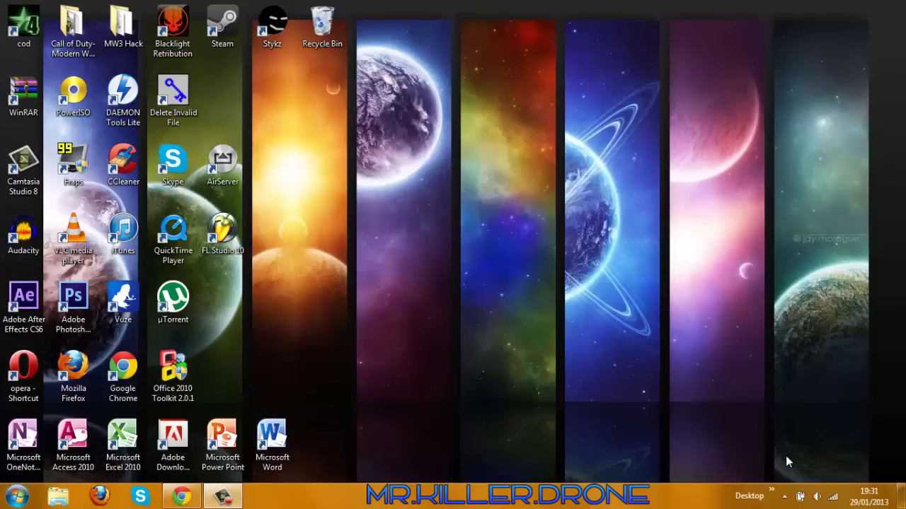
click(784, 496)
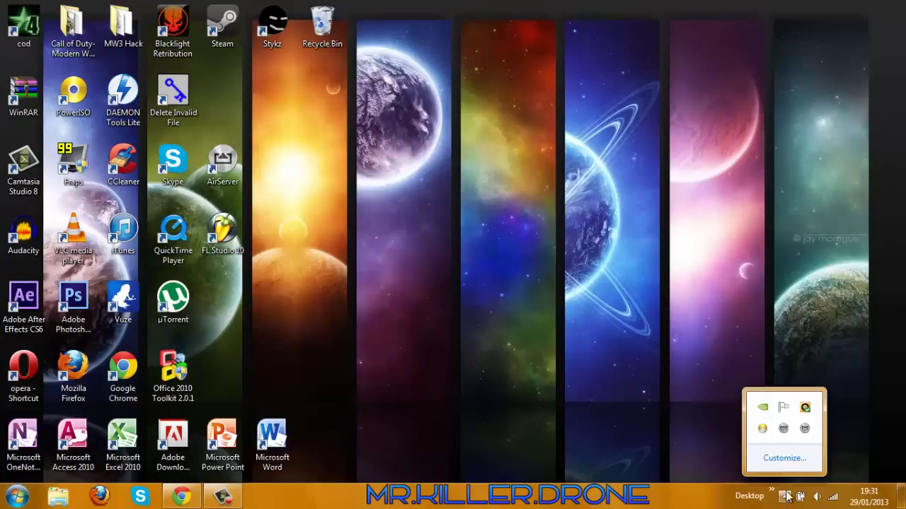
right_click(807, 433)
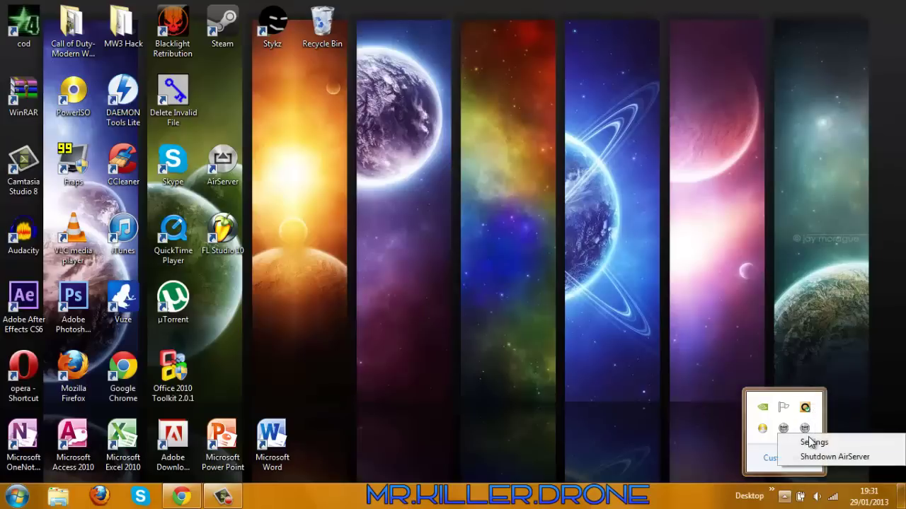
click(814, 442)
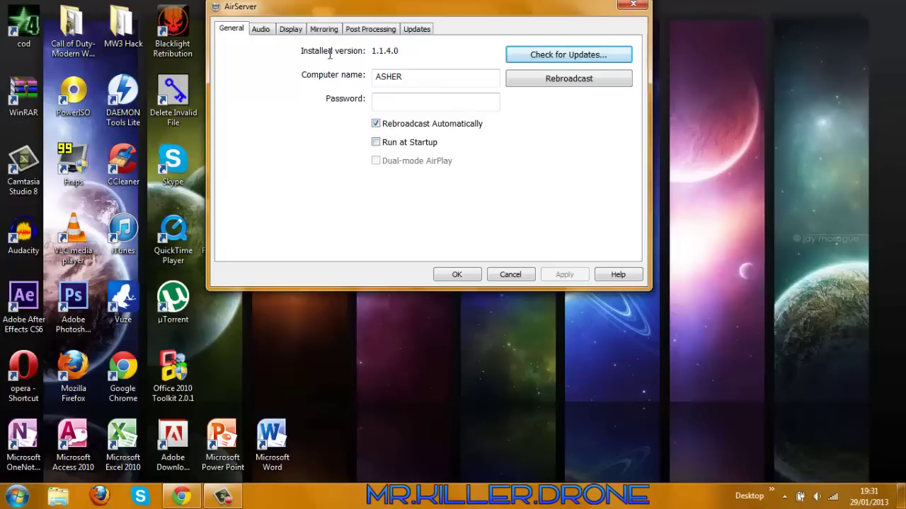
Review AirServer's audio, display and mirroring settings, including the device presets offered for mirroring optimization
click(258, 31)
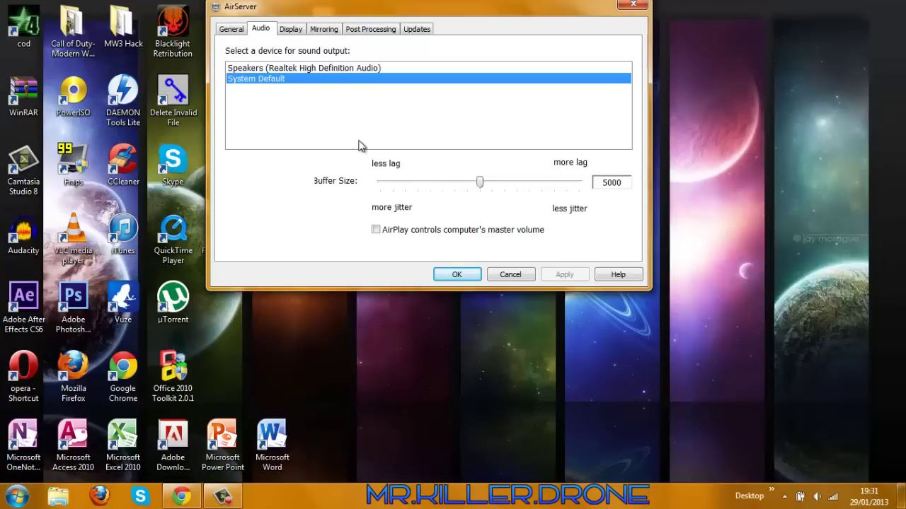
click(290, 31)
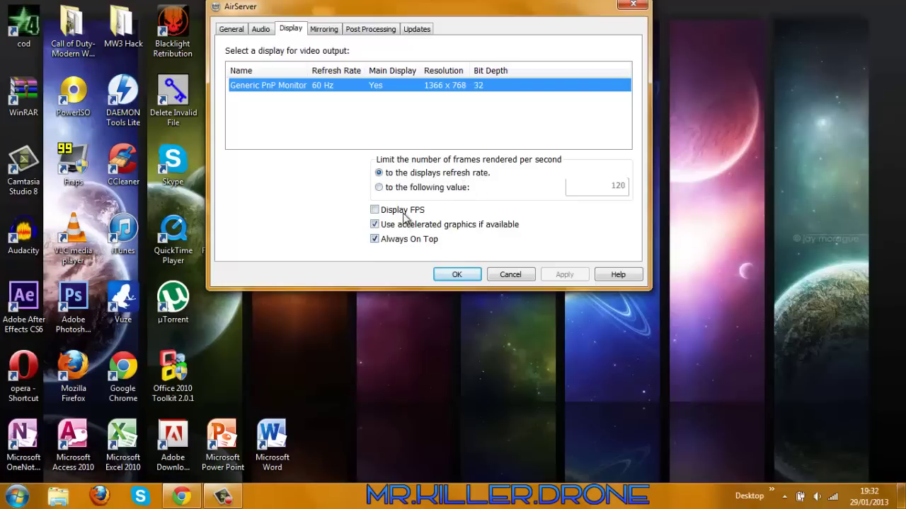
click(325, 32)
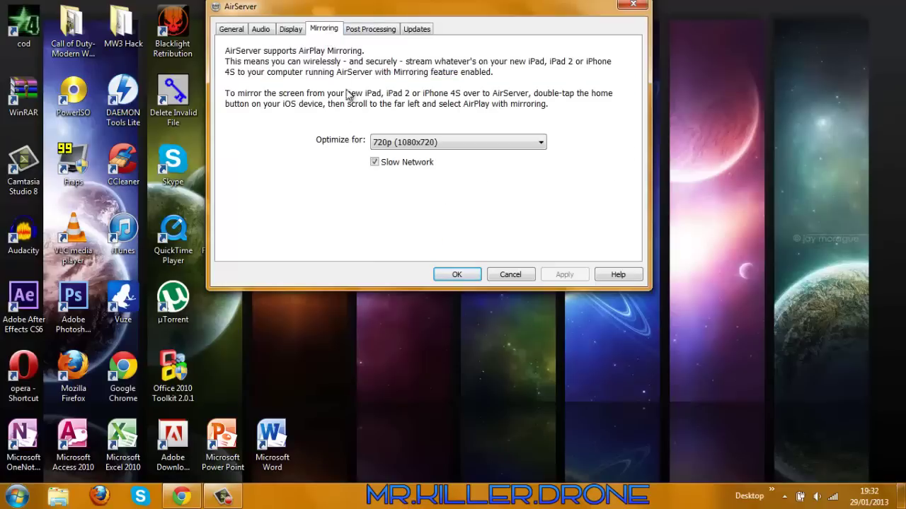
click(402, 145)
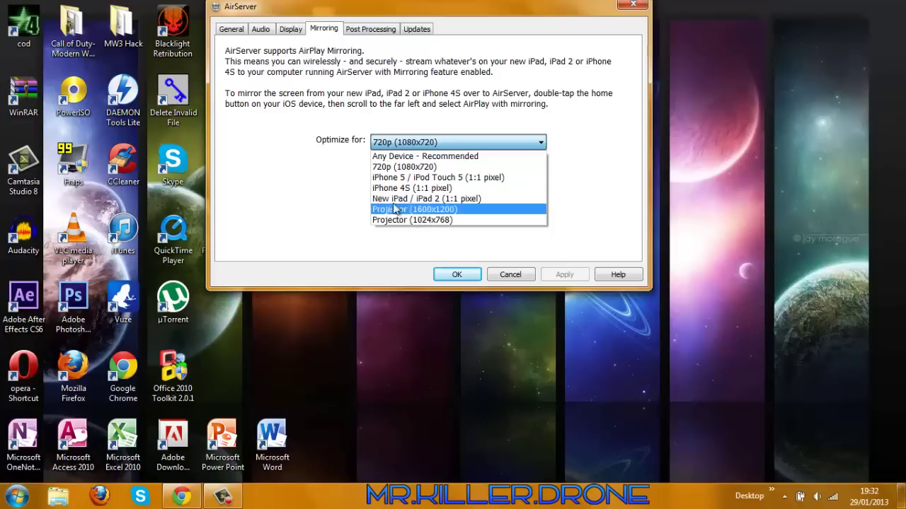
click(317, 206)
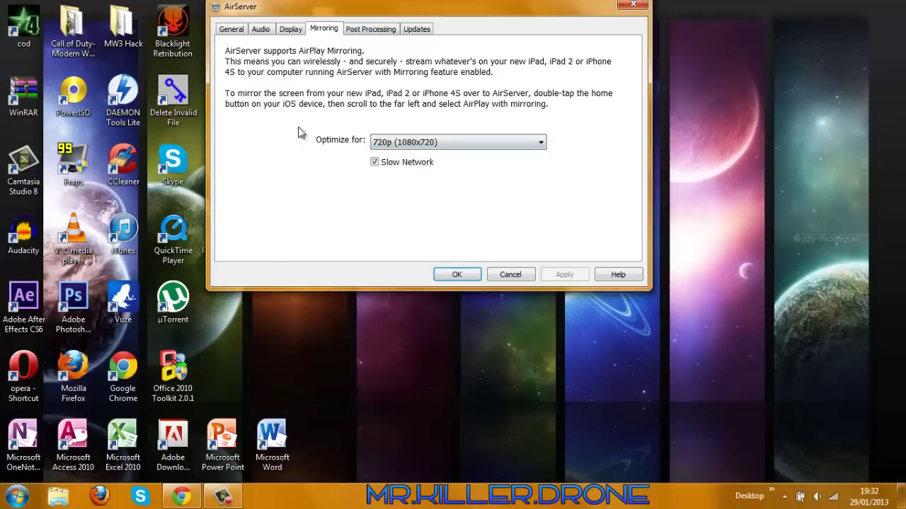
Review the post-processing settings, toggling the brightness adjustment off and on again
click(367, 30)
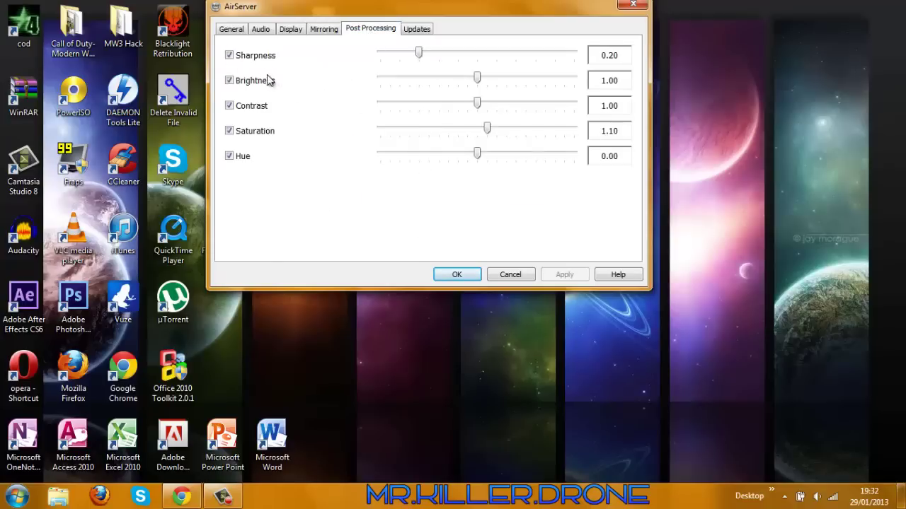
click(229, 81)
click(229, 81)
Check for AirServer software updates and dismiss the update window
click(408, 33)
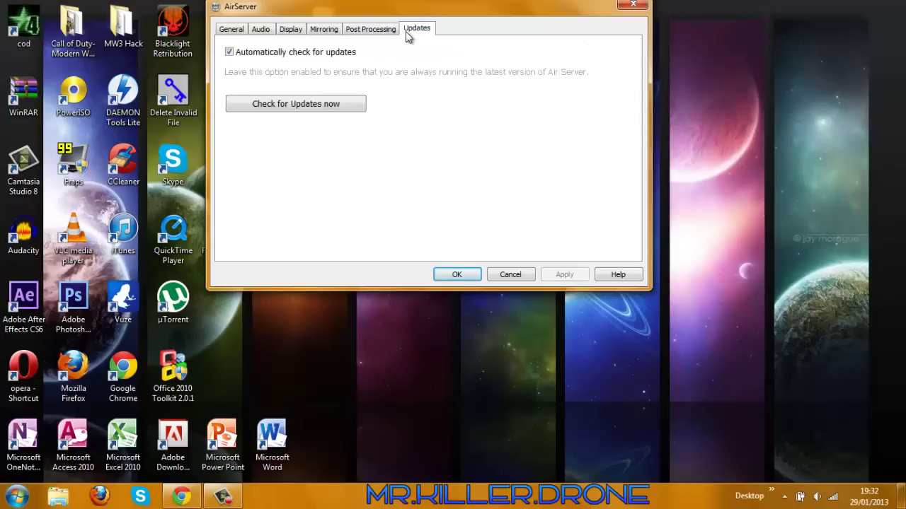
click(329, 110)
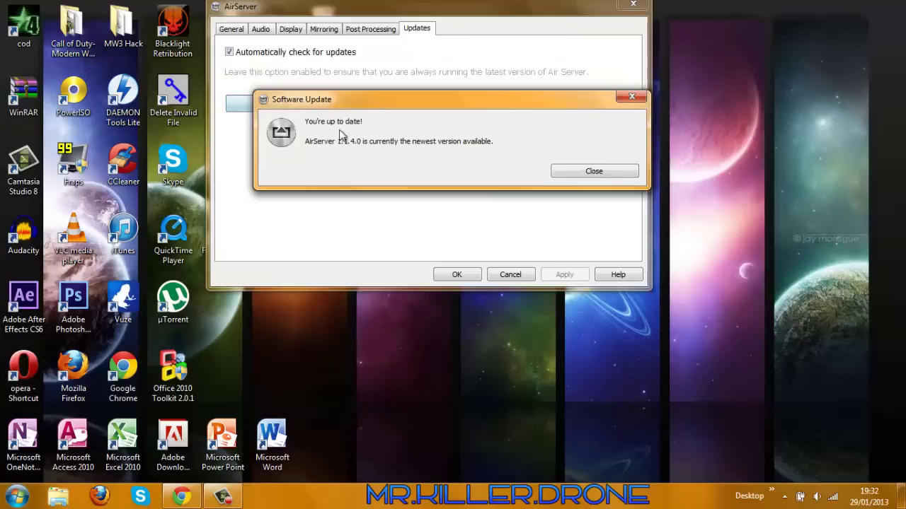
click(570, 172)
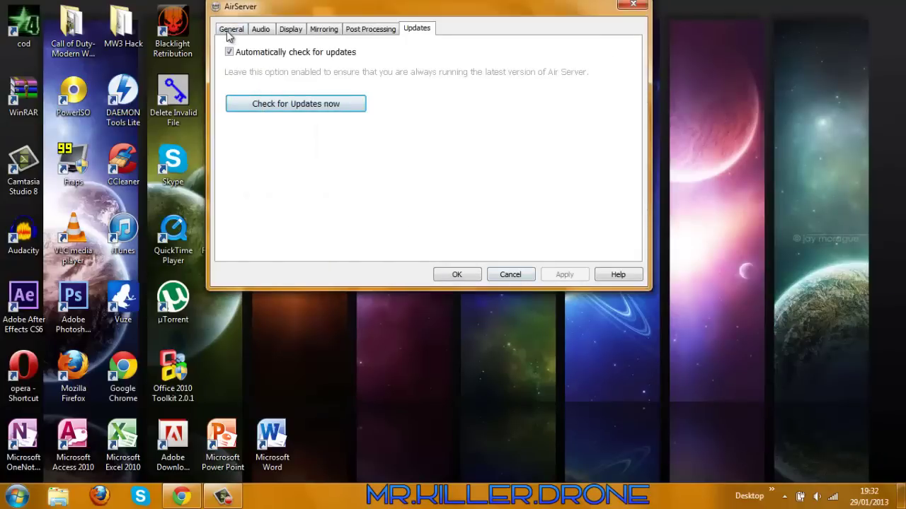
Look through the general, audio, display, mirroring and updates settings again, and cancel out of the settings
click(230, 34)
click(261, 31)
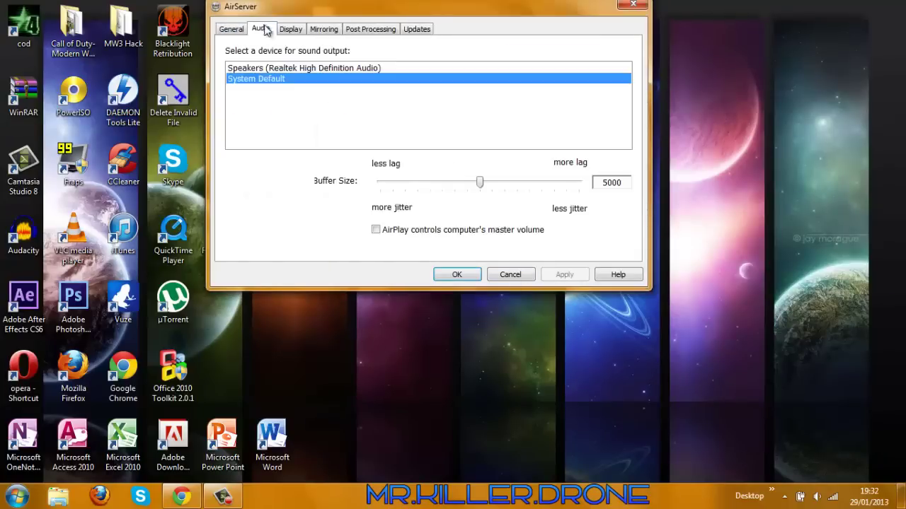
click(294, 32)
click(322, 31)
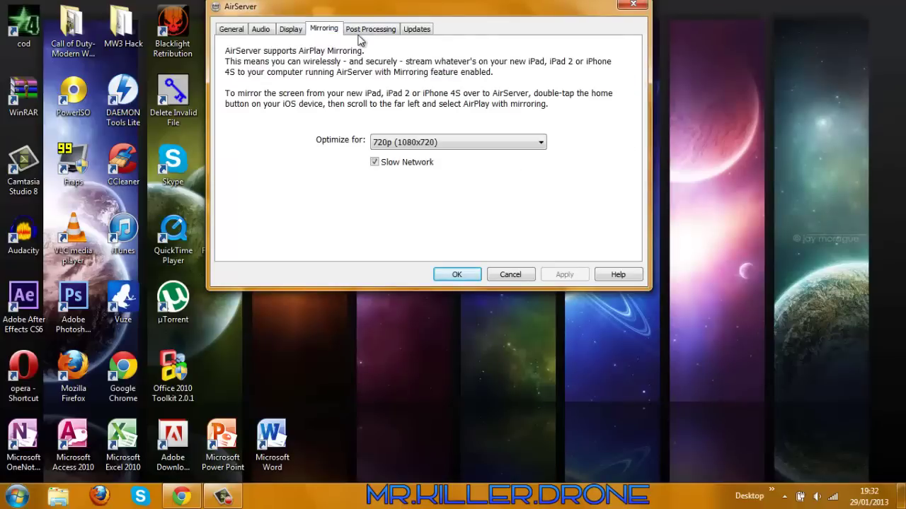
click(413, 31)
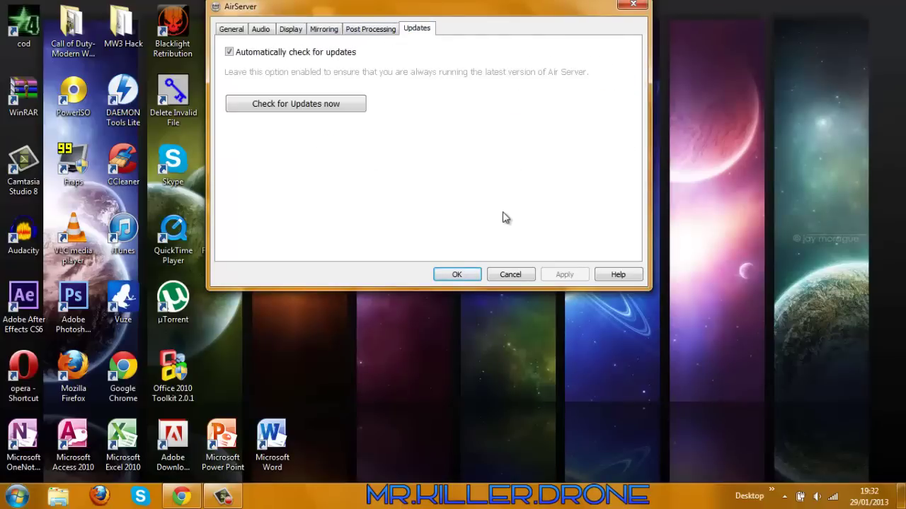
click(509, 277)
drag(365, 3, 838, 303)
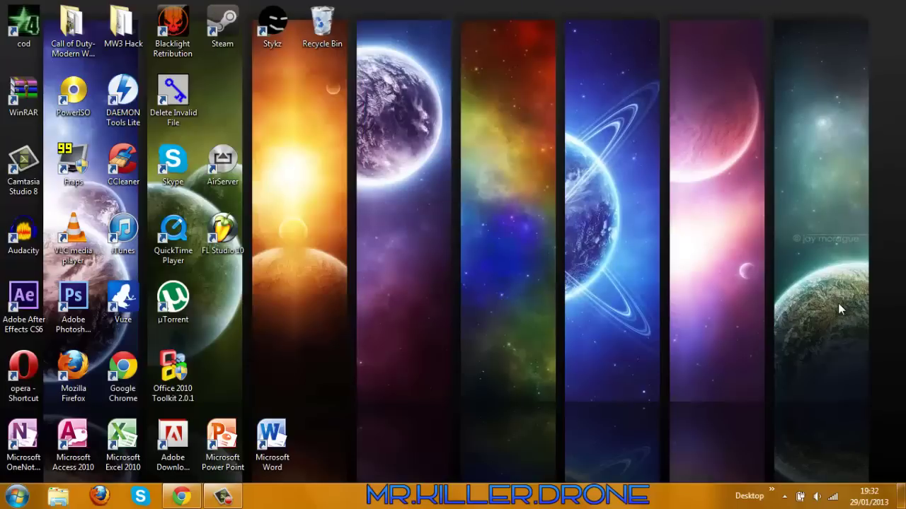